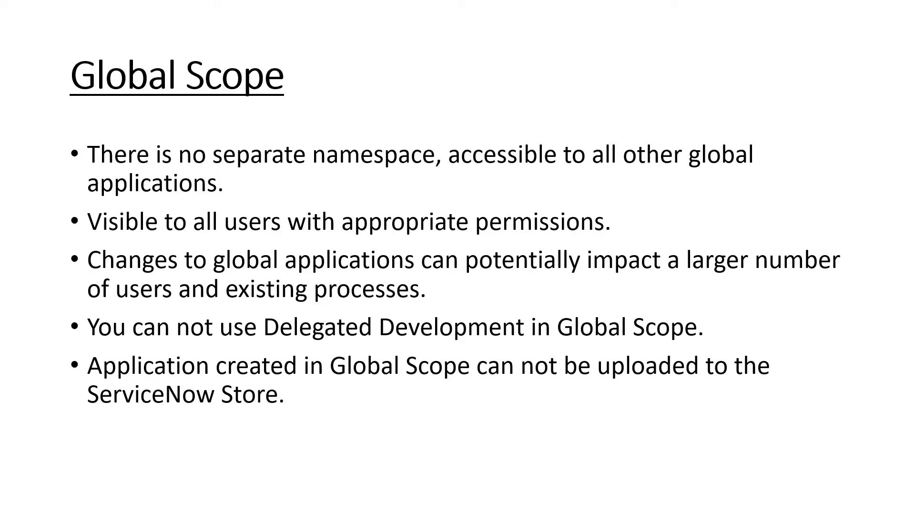
# Step: Switch from the Global Scope slide to the ServiceNow App Engine Studio page in Chrome
pyautogui.hotkey('alt', 'Tab')
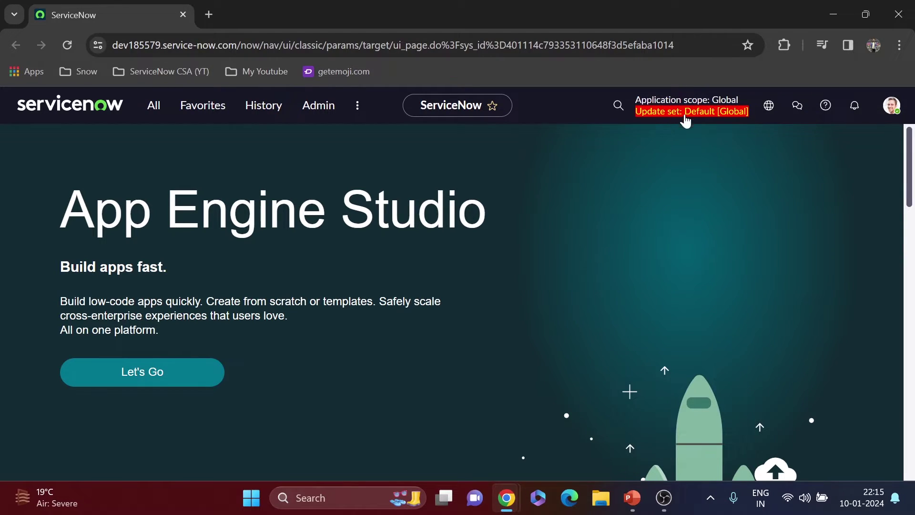
# Step: Pick App Engine Studio in the header scope picker to replace Global as the current scope
pyautogui.moveTo(686, 120)
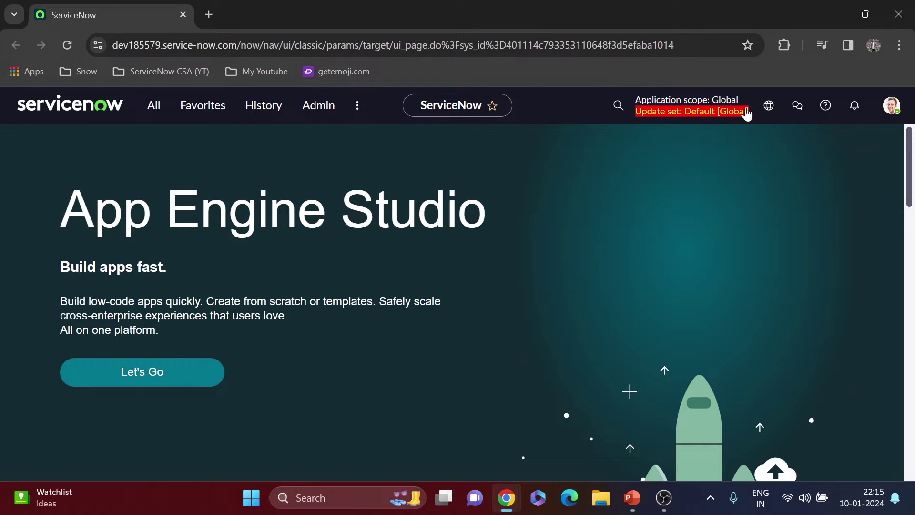
pyautogui.click(716, 100)
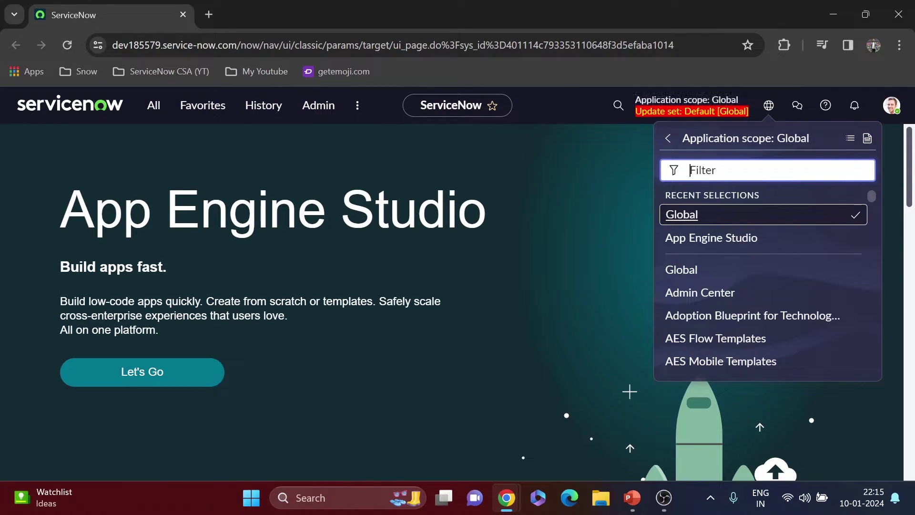
pyautogui.scroll(-5, 715, 229)
pyautogui.scroll(-15, 713, 234)
pyautogui.scroll(-5, 712, 234)
pyautogui.scroll(20, 710, 235)
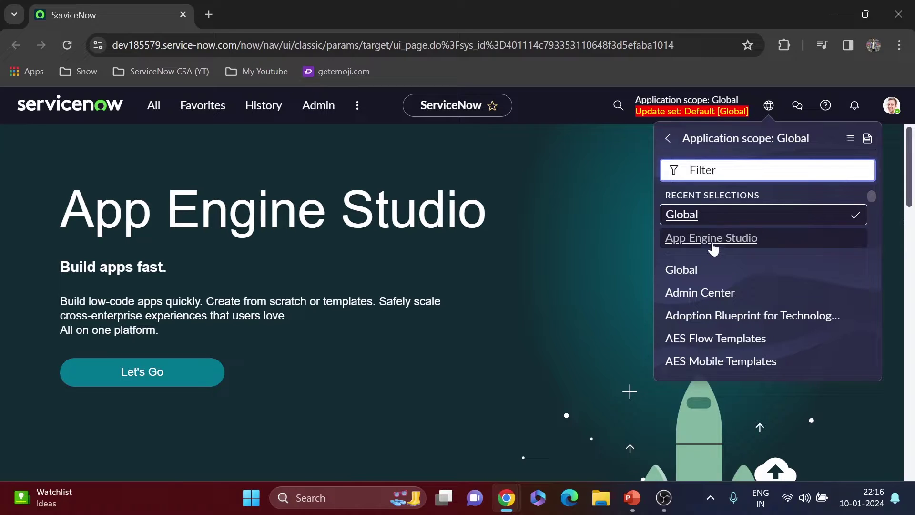
pyautogui.click(712, 238)
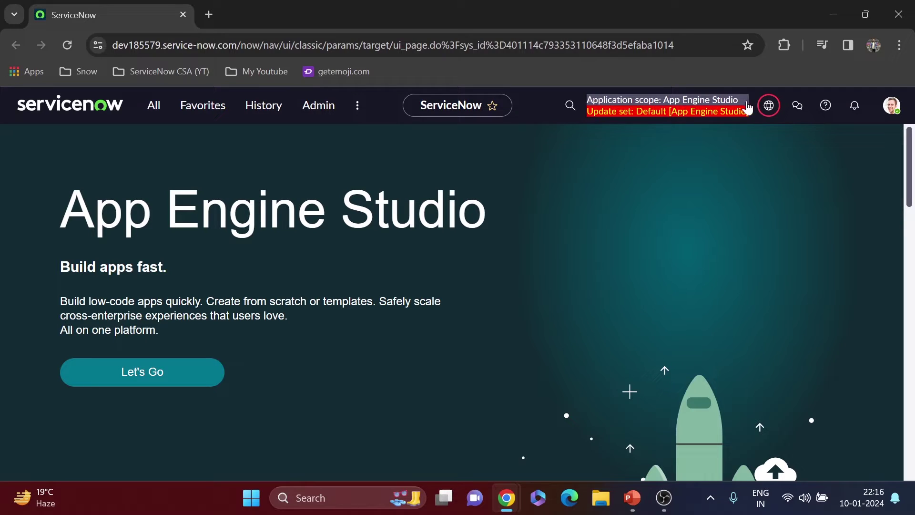
# Step: Open the incident list by entering incident.list in the navigator
pyautogui.click(145, 110)
pyautogui.write('incident.l')
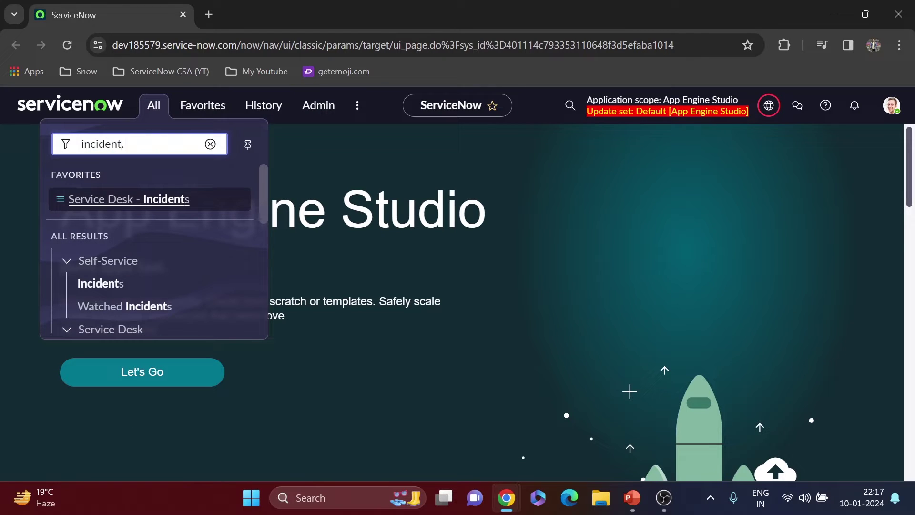
pyautogui.write('ist')
pyautogui.press('Return')
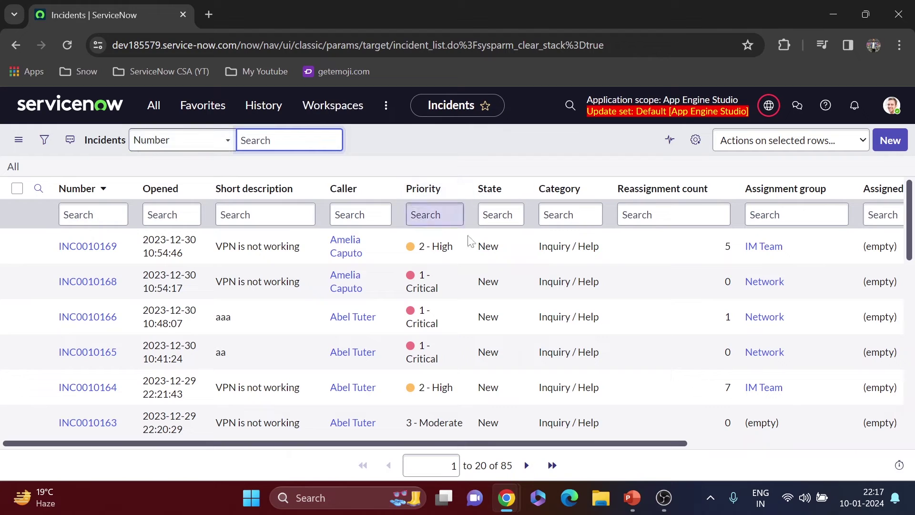
pyautogui.scroll(-5, 533, 229)
pyautogui.scroll(5, 534, 229)
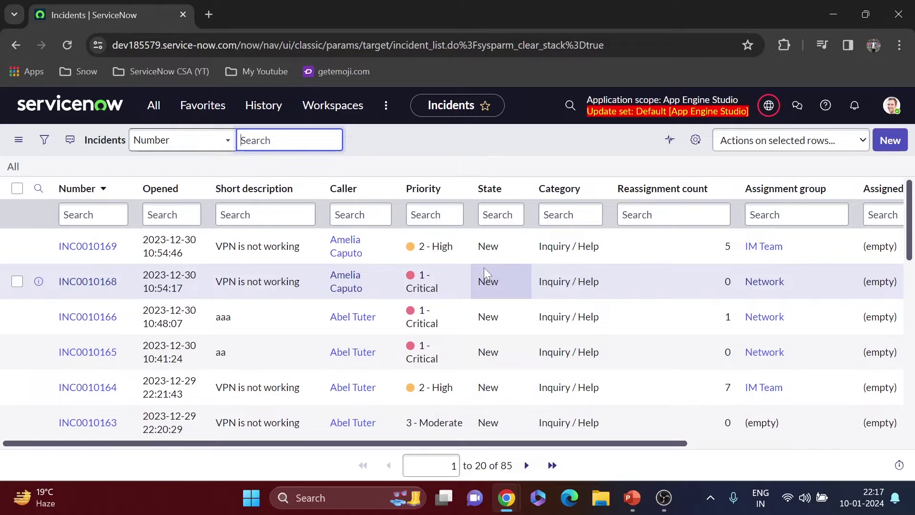
# Step: Open the Incident table definition via the Caller column's Configure > Table
pyautogui.click(383, 190)
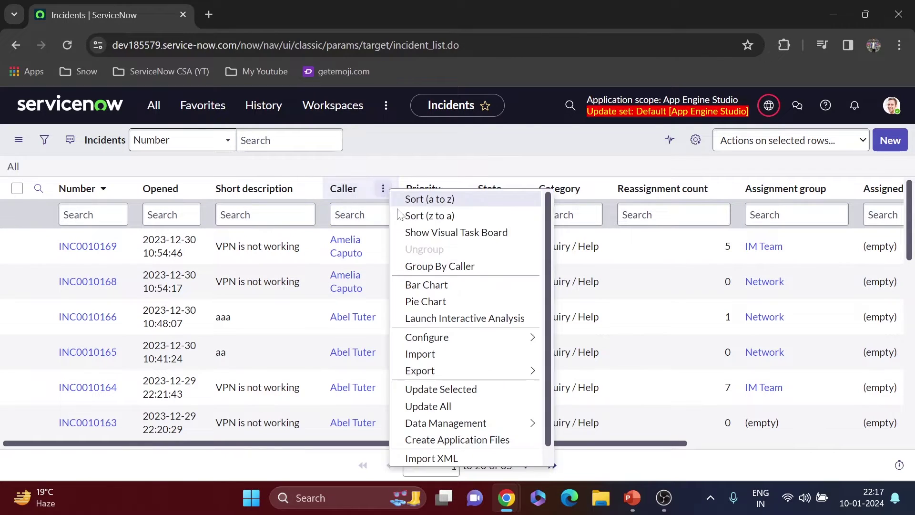
pyautogui.moveTo(533, 337)
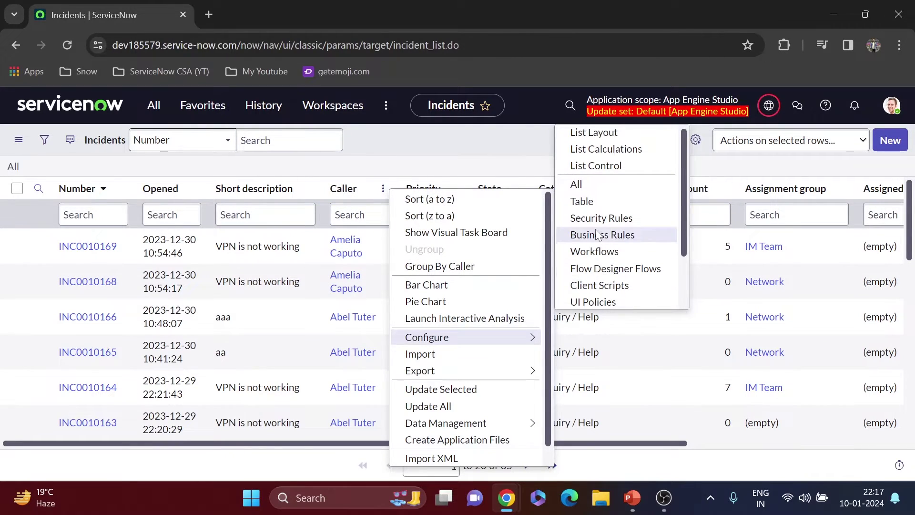
pyautogui.click(582, 203)
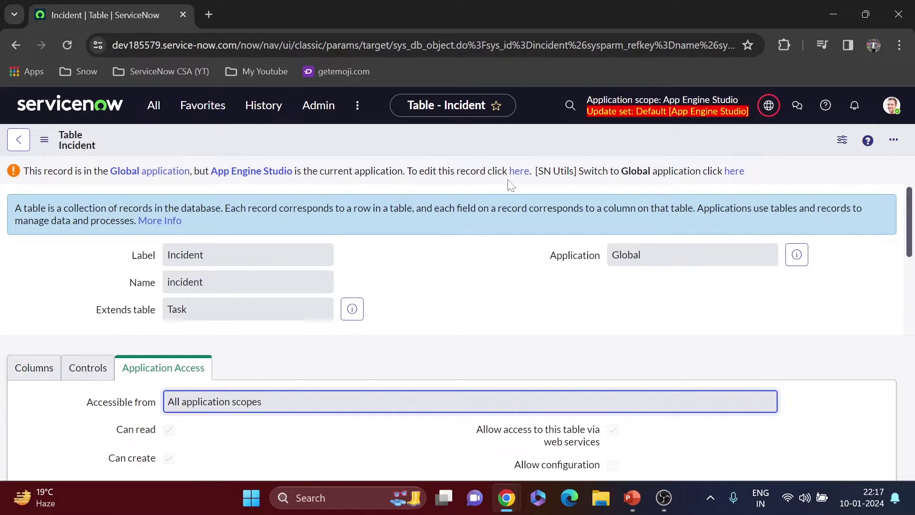
pyautogui.scroll(-3, 270, 310)
pyautogui.scroll(3, 186, 234)
pyautogui.moveTo(640, 254); pyautogui.dragTo(607, 255)
pyautogui.click(449, 264)
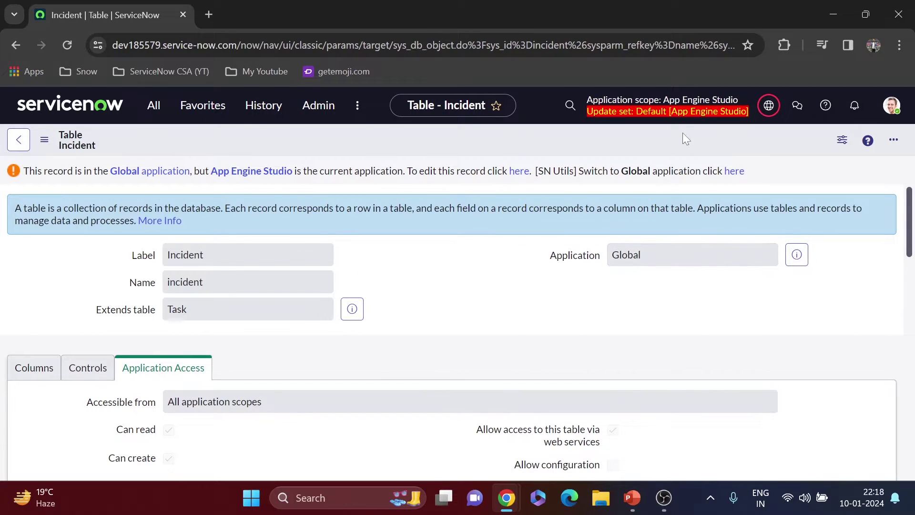
pyautogui.click(714, 106)
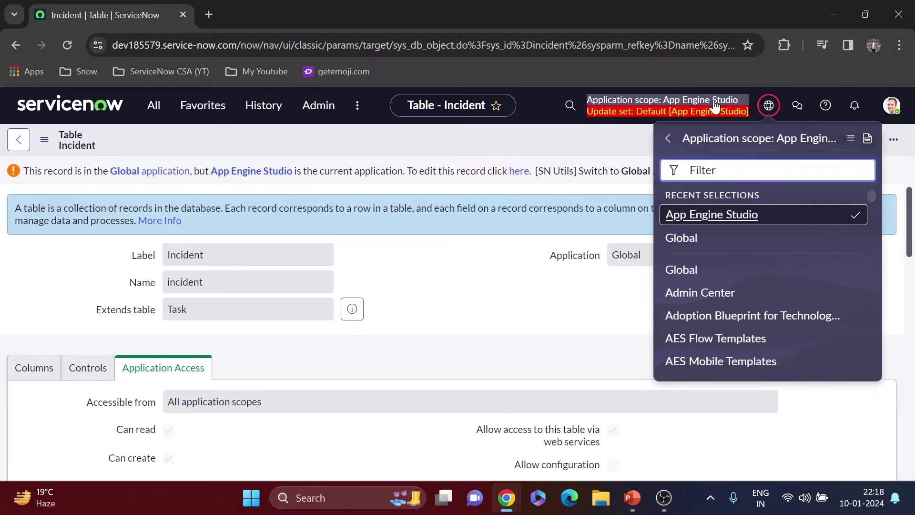
pyautogui.click(411, 320)
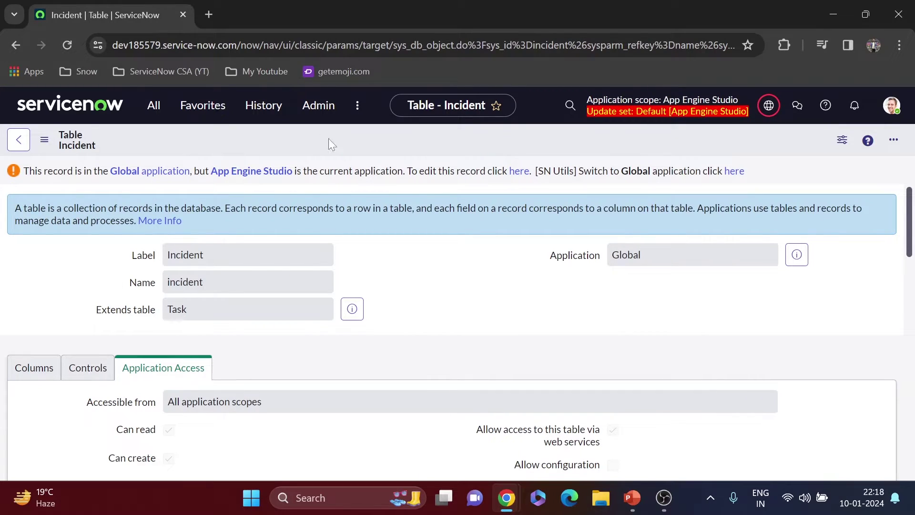
pyautogui.click(152, 113)
# Step: Open the sys_db tables list and hide all tables belonging to the Global application
pyautogui.write('sys_db_object.list')
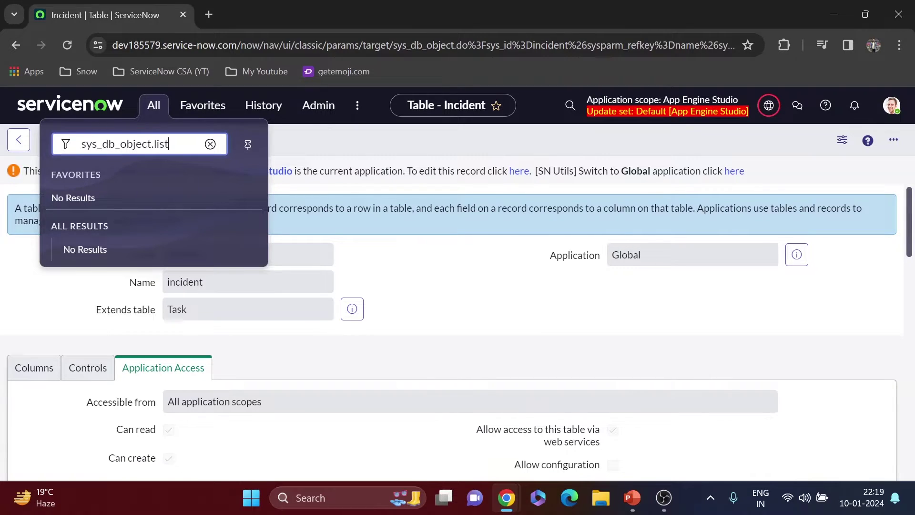
pyautogui.press('Return')
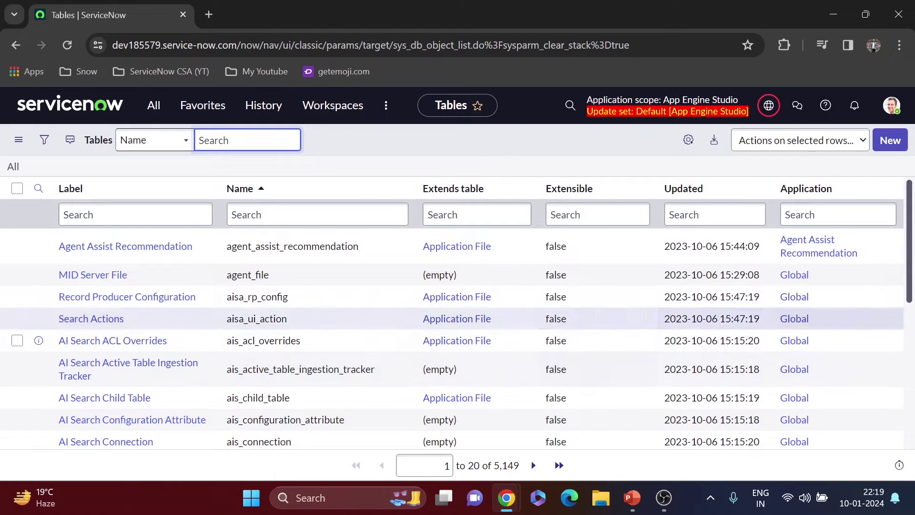
pyautogui.scroll(-1, 796, 336)
pyautogui.scroll(-5, 791, 331)
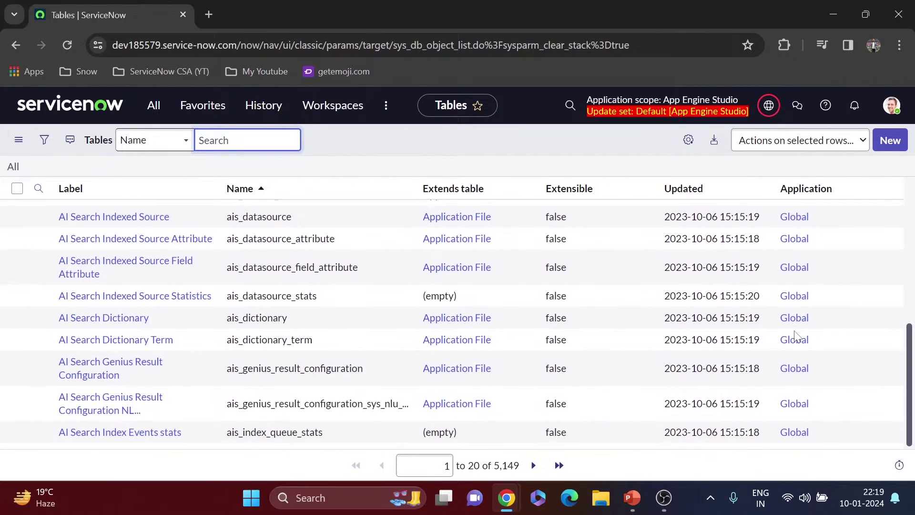
pyautogui.scroll(5, 788, 305)
pyautogui.click(787, 276)
pyautogui.rightClick(786, 277)
pyautogui.click(732, 296)
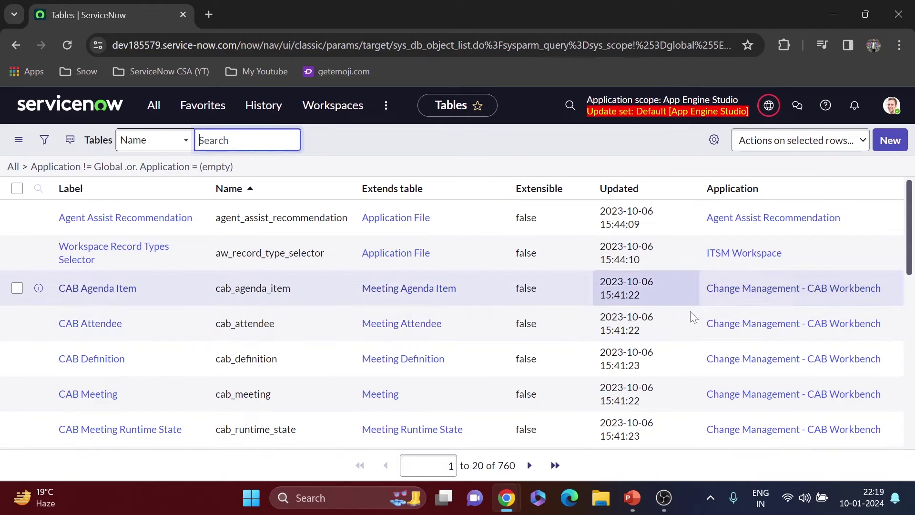
# Step: Open Workspace Record Types Selector in a new tab and point out its ITSM Workspace application
pyautogui.scroll(-9, 691, 315)
pyautogui.scroll(9, 690, 311)
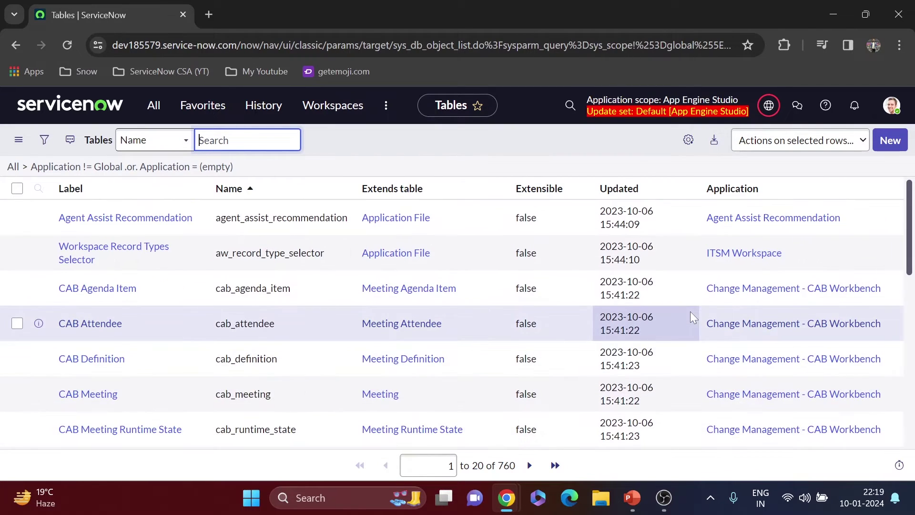
pyautogui.keyDown('ctrl'); pyautogui.click(97, 252); pyautogui.keyUp('ctrl')
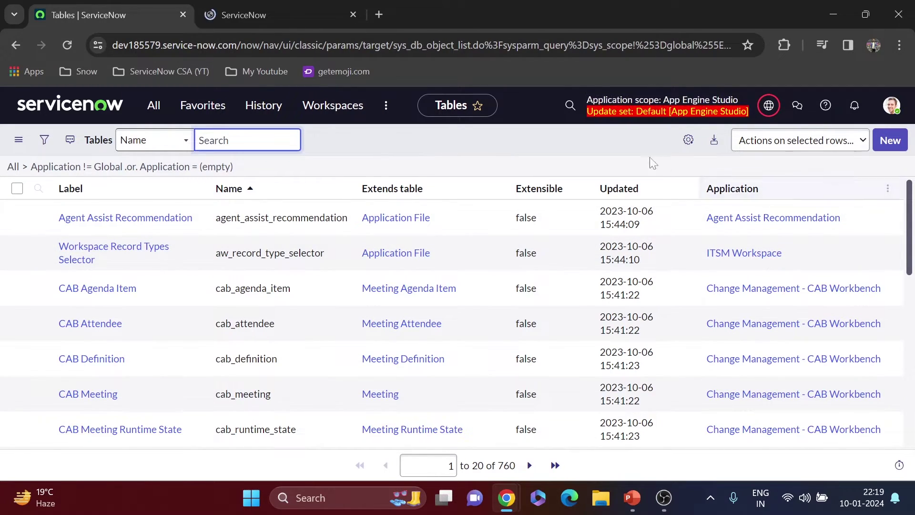
pyautogui.click(251, 14)
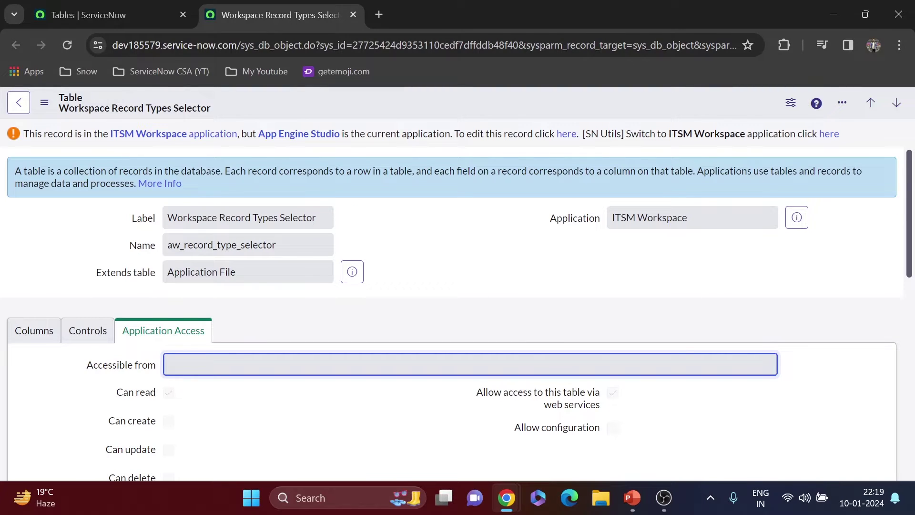
pyautogui.click(686, 217)
pyautogui.moveTo(686, 218); pyautogui.dragTo(606, 218)
pyautogui.click(439, 280)
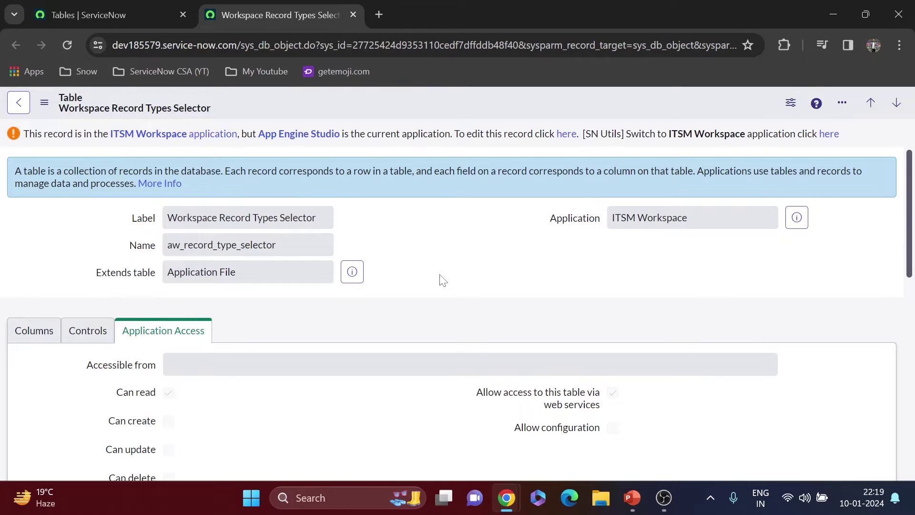
pyautogui.scroll(-10, 439, 280)
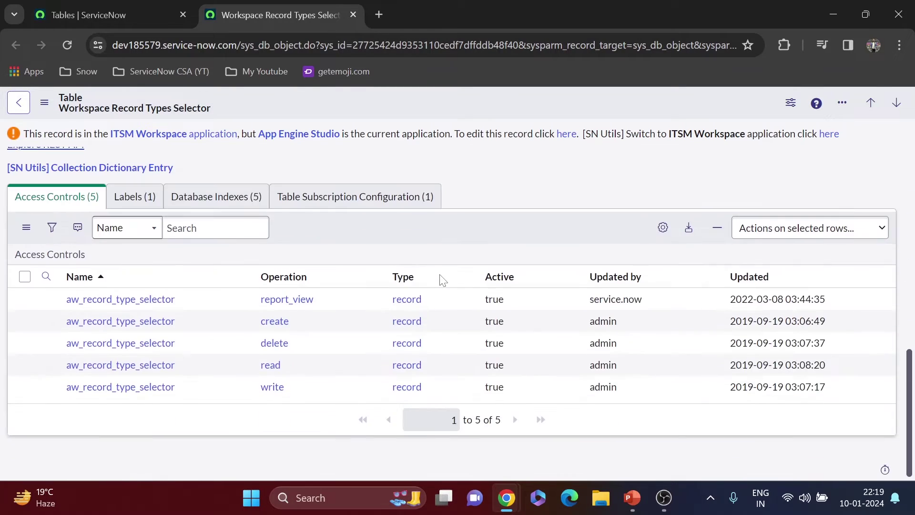
pyautogui.scroll(10, 439, 280)
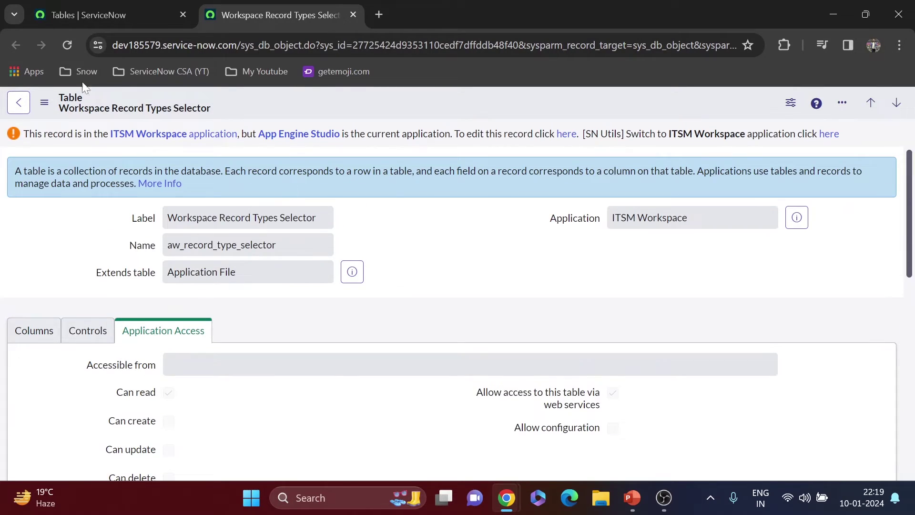
pyautogui.click(104, 6)
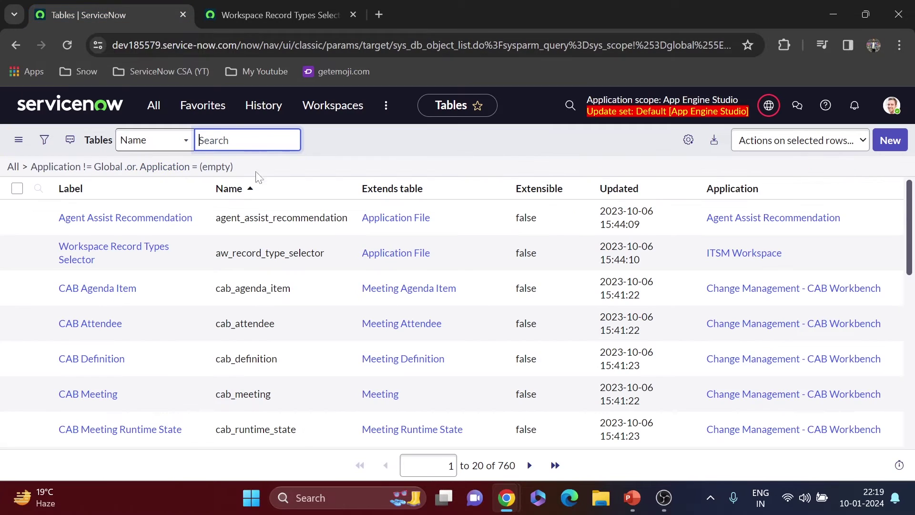
# Step: Go to the next page of tables and open Entitlement Data in a new tab
pyautogui.scroll(-10, 711, 282)
pyautogui.scroll(10, 710, 284)
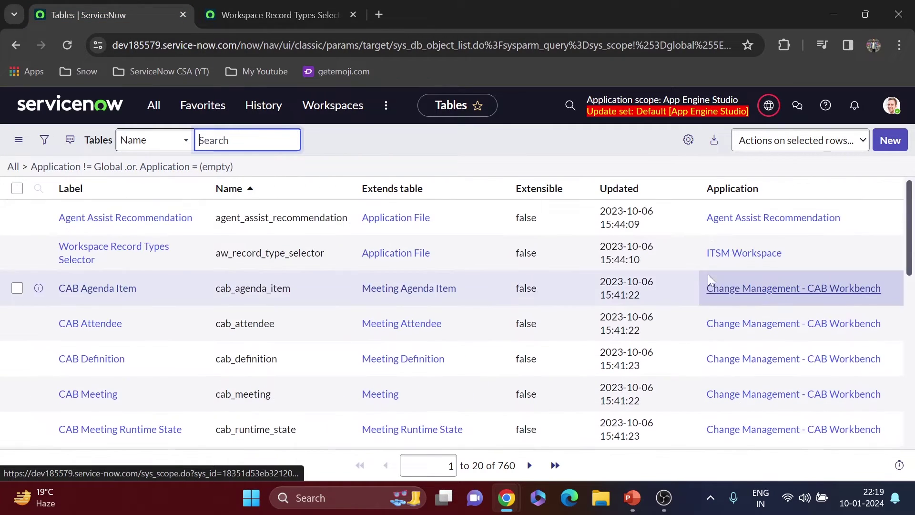
pyautogui.scroll(-10, 779, 277)
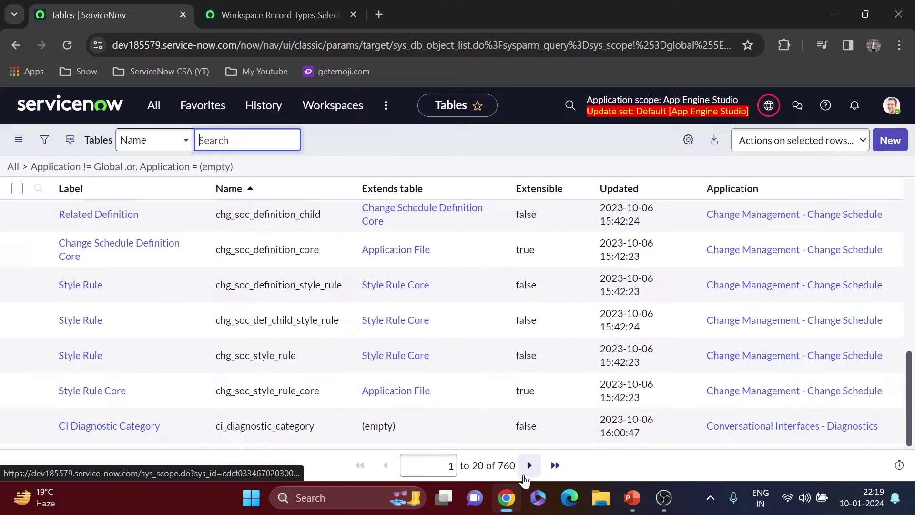
pyautogui.click(524, 473)
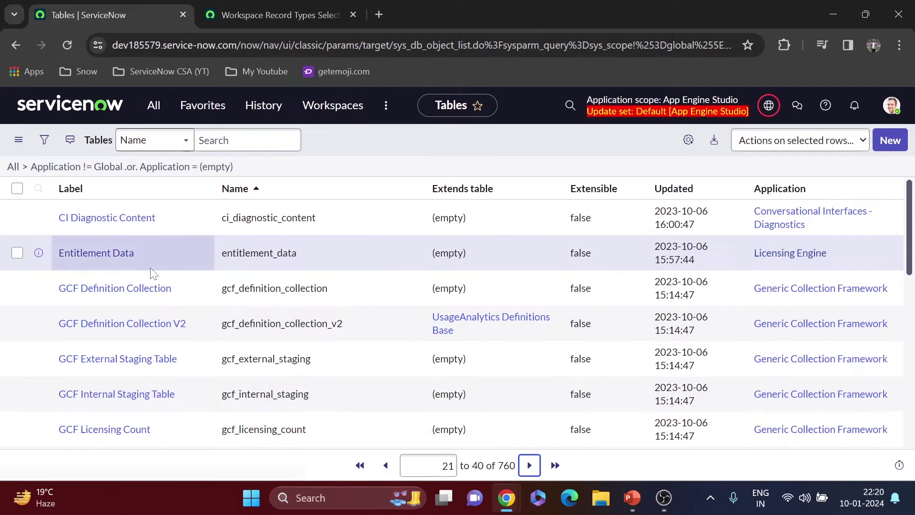
pyautogui.keyDown('ctrl'); pyautogui.click(114, 260); pyautogui.keyUp('ctrl')
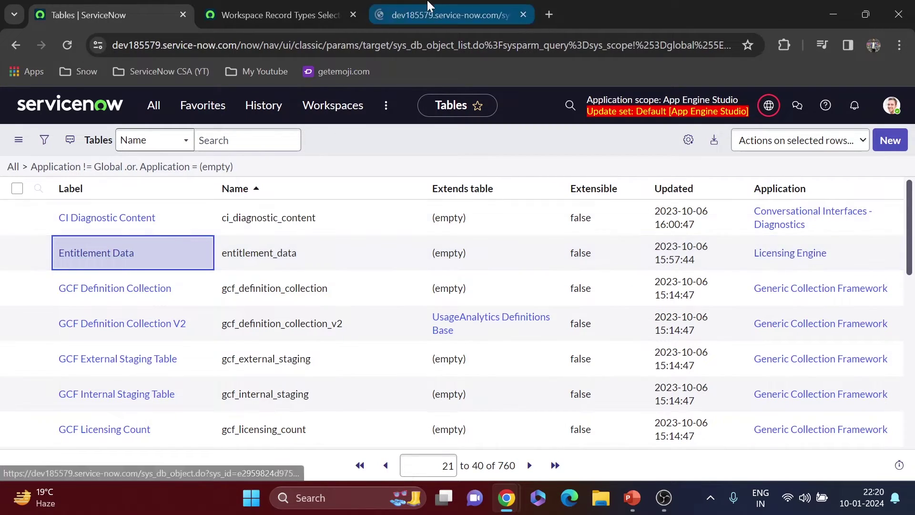
# Step: On the Entitlement Data record, note the read-only warning and switch to Licensing Engine scope
pyautogui.click(426, 5)
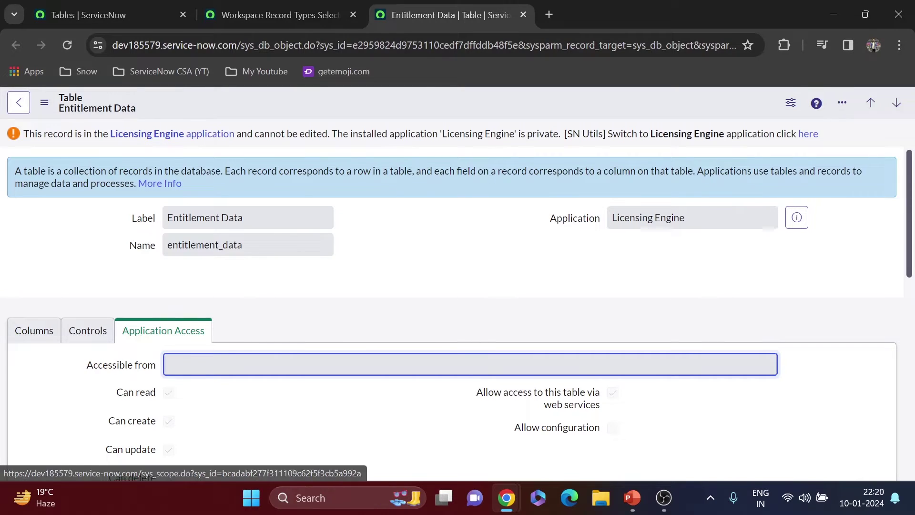
pyautogui.moveTo(259, 134); pyautogui.dragTo(559, 134)
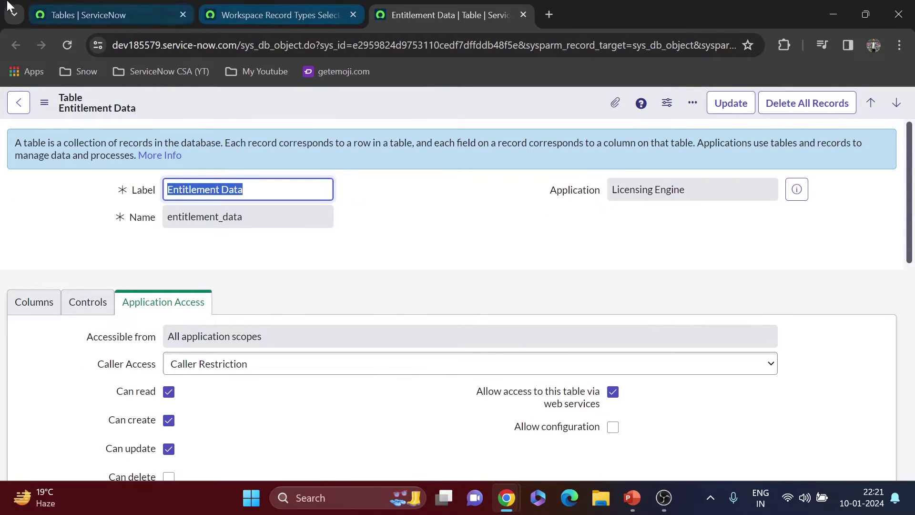
pyautogui.click(71, 14)
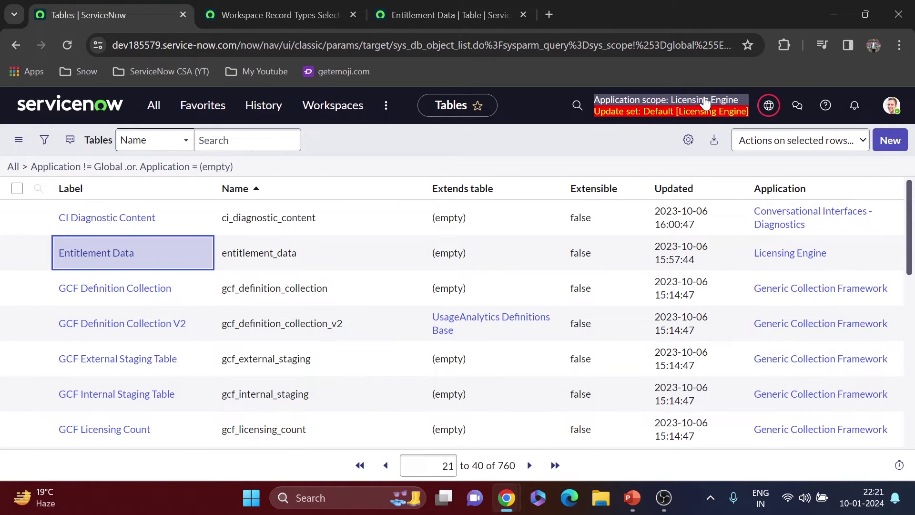
# Step: Highlight the record's Licensing Engine application value, then return to the tables list
pyautogui.click(419, 15)
pyautogui.scroll(-3, 337, 290)
pyautogui.scroll(3, 343, 292)
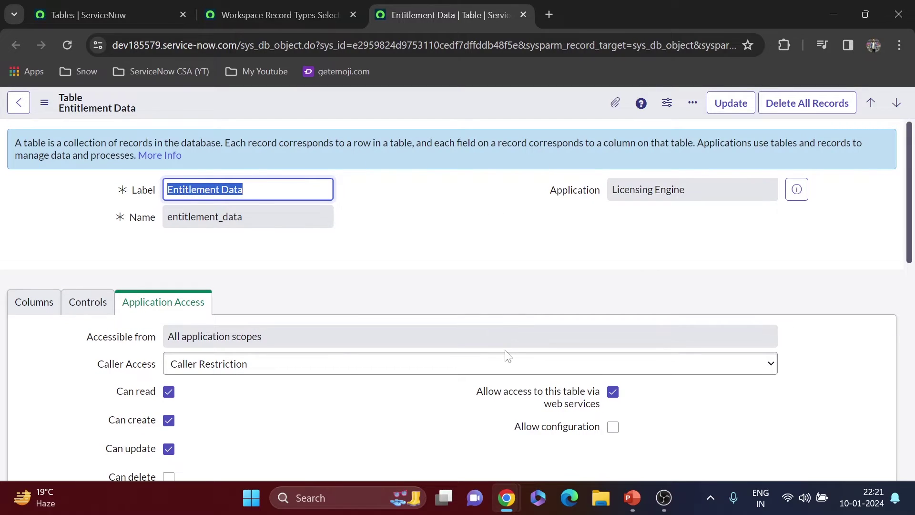
pyautogui.moveTo(681, 190); pyautogui.dragTo(613, 189)
pyautogui.click(524, 227)
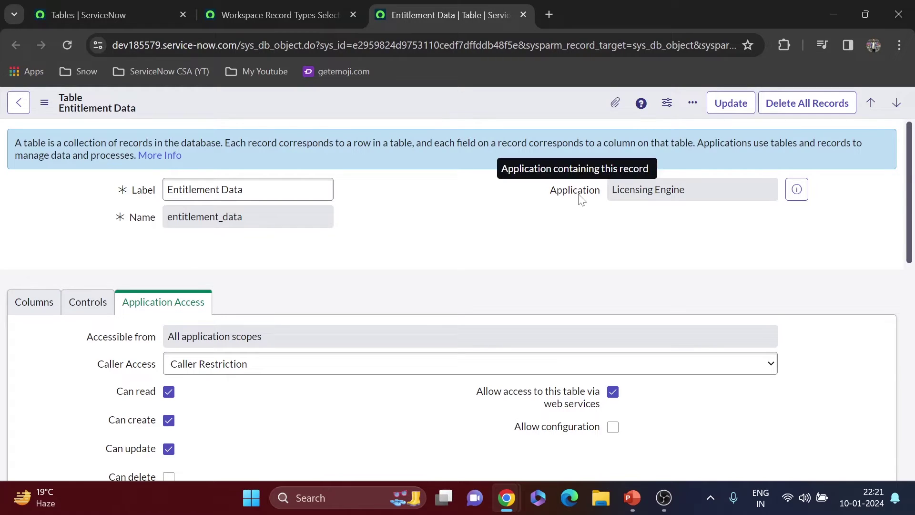
pyautogui.tripleClick(666, 190)
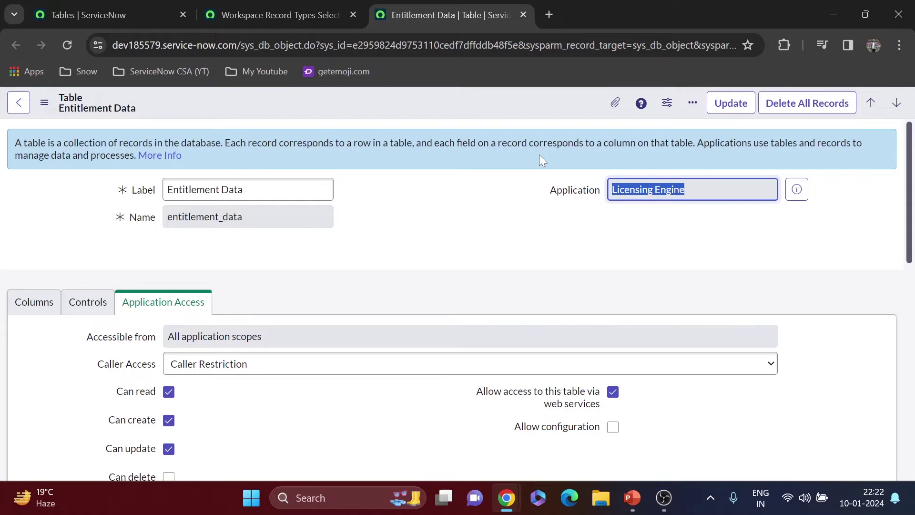
pyautogui.hotkey('ctrl', '1')
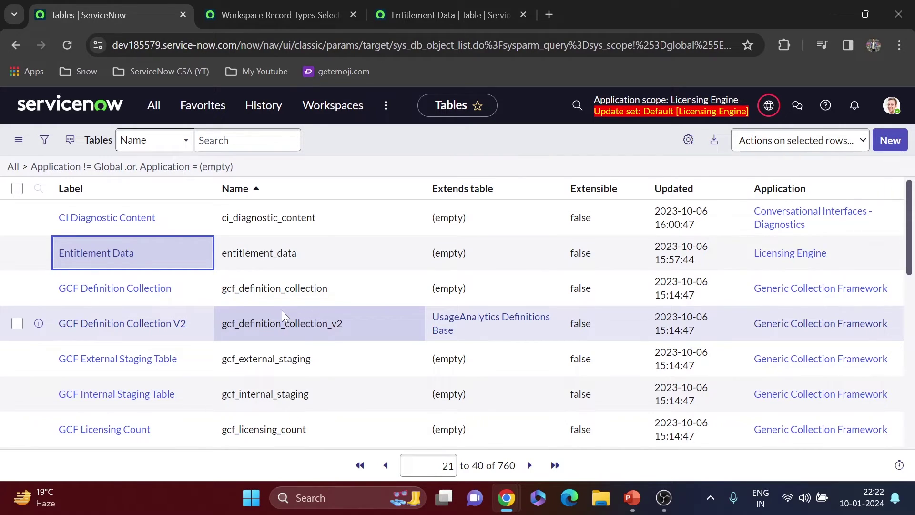
pyautogui.hotkey('alt', 'Tab')
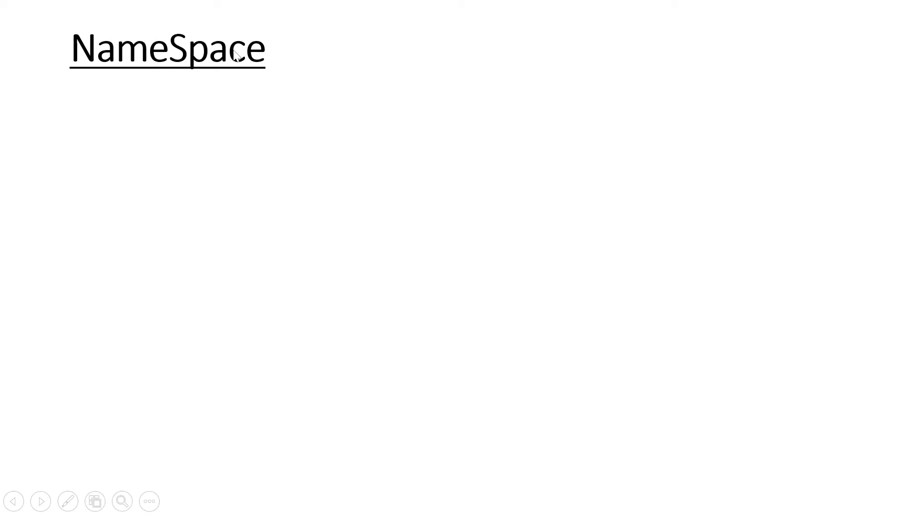
# Step: Show the NameSpace table of prefix elements, requirements and sample values, then return to ServiceNow
pyautogui.press('Right')
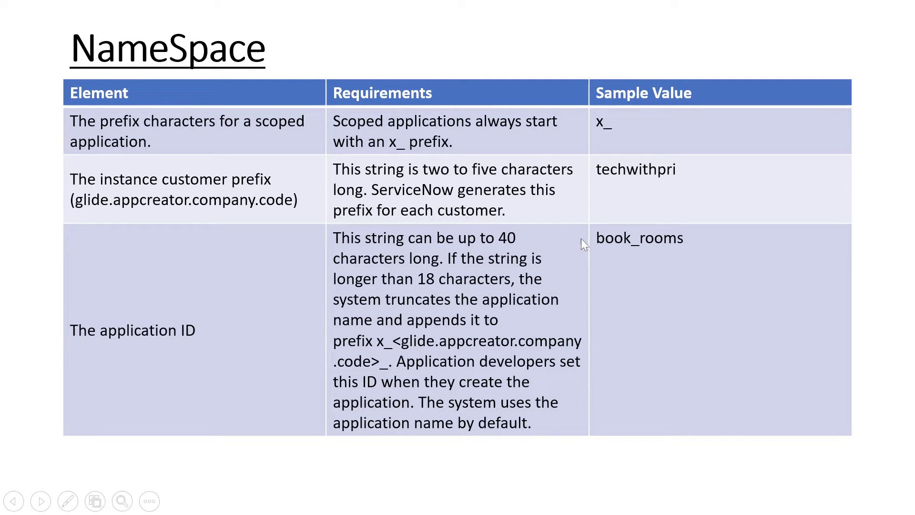
pyautogui.hotkey('alt', 'Tab')
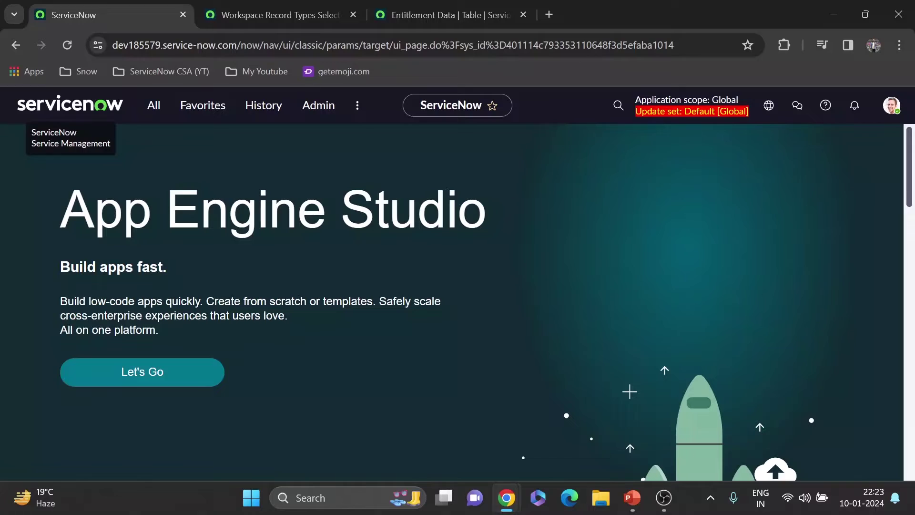
# Step: Filter the navigator for 'studio', open Studio, and choose Create Application
pyautogui.click(149, 106)
pyautogui.write('studio')
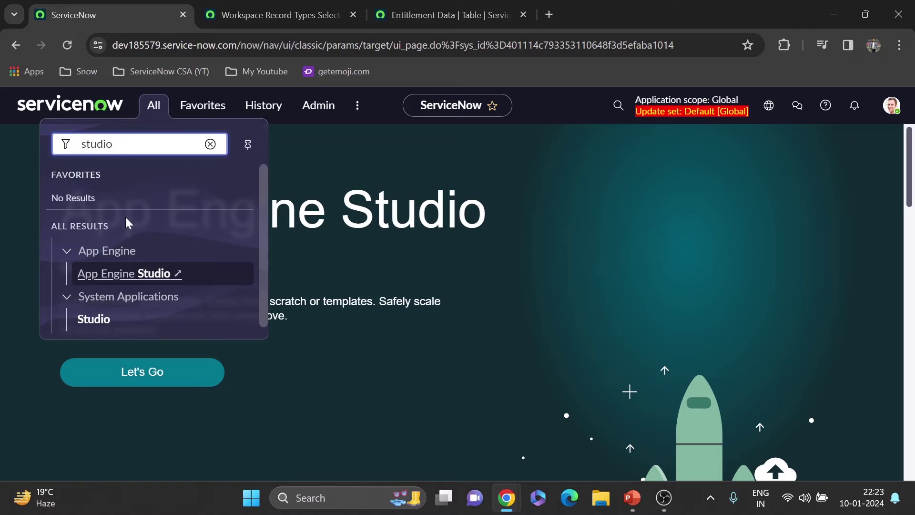
pyautogui.click(95, 318)
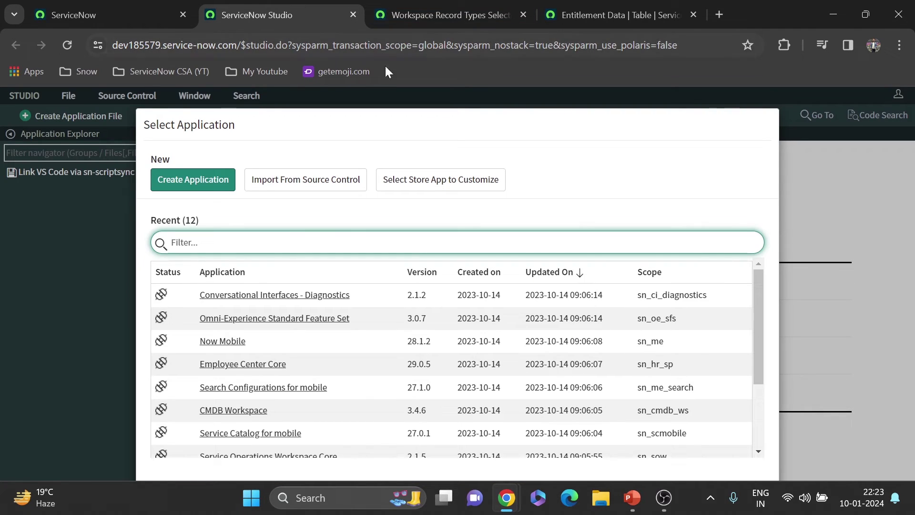
pyautogui.click(214, 180)
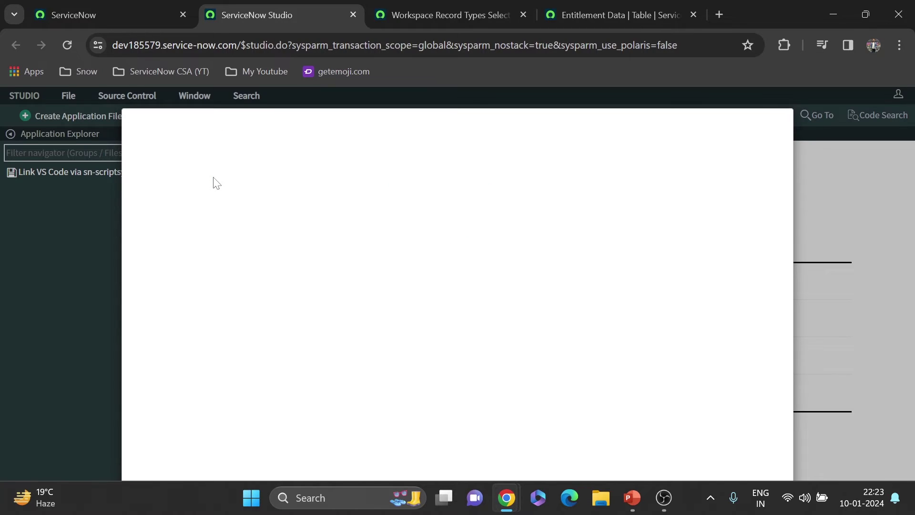
pyautogui.hotkey('ctrl', '-')
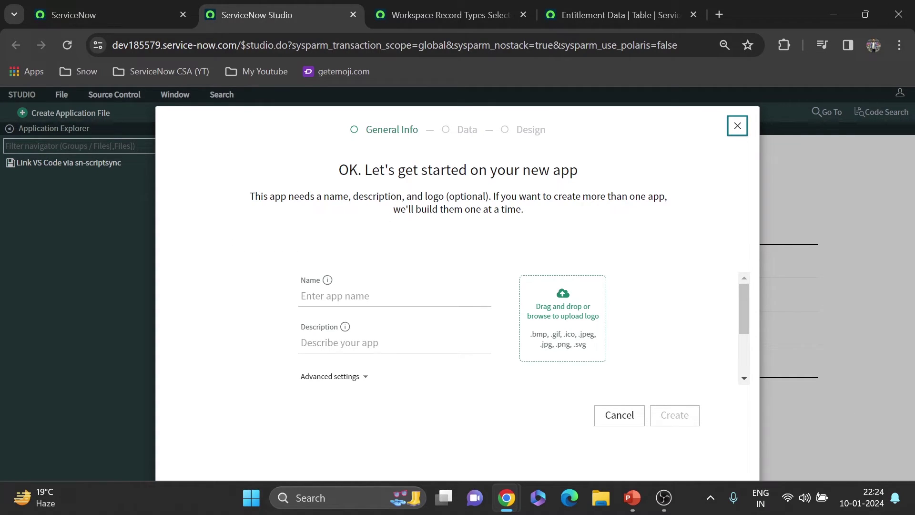
# Step: Name the new application 'techwithpri'
pyautogui.press('Tab')
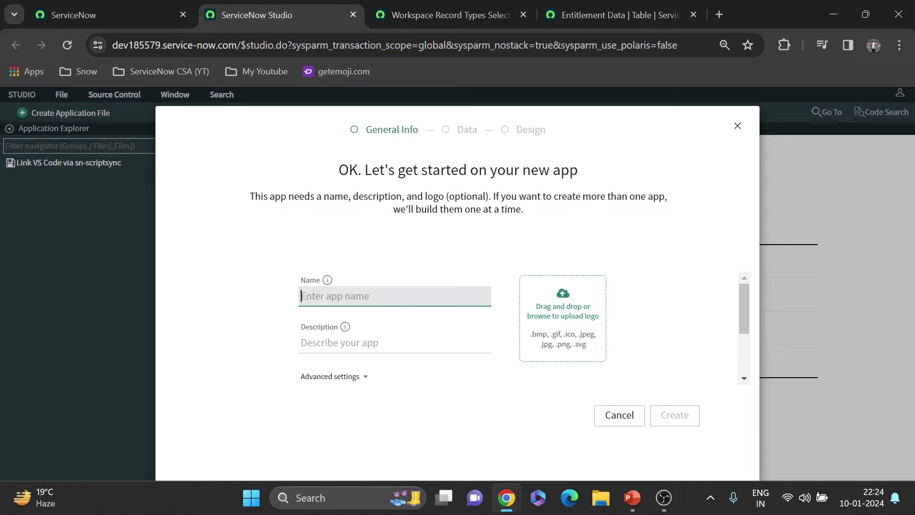
pyautogui.write('techwithpri')
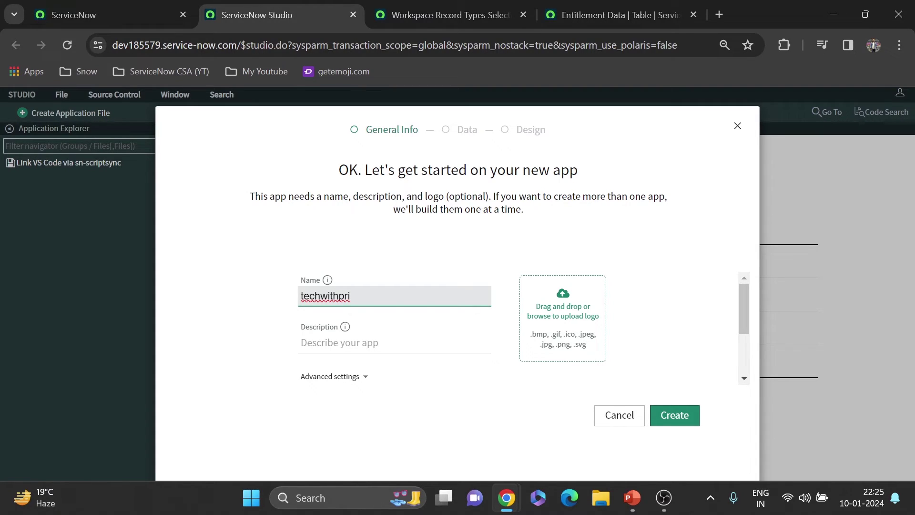
pyautogui.scroll(-2, 509, 312)
pyautogui.scroll(-1, 429, 311)
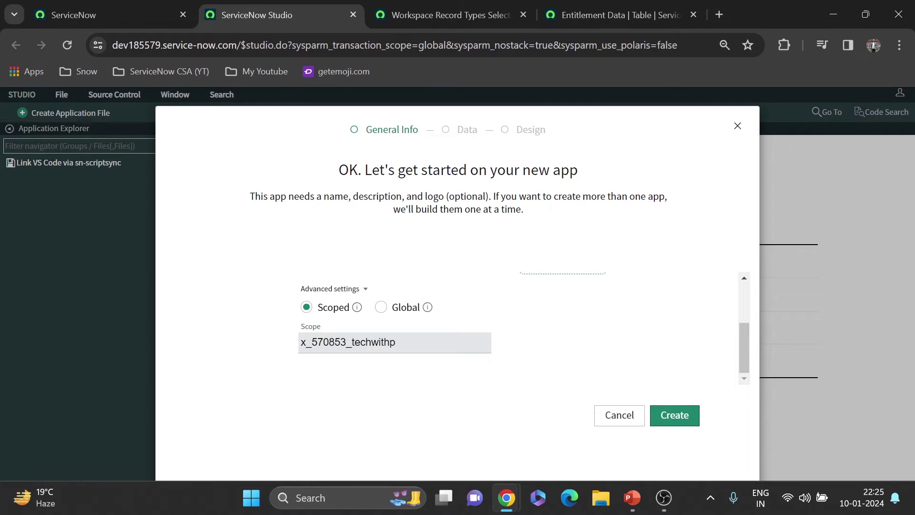
# Step: Show company code 570853 in the scope, trigger the 18-character error, and keep x_570853_techwithp
pyautogui.click(396, 342)
pyautogui.moveTo(312, 342); pyautogui.dragTo(346, 342)
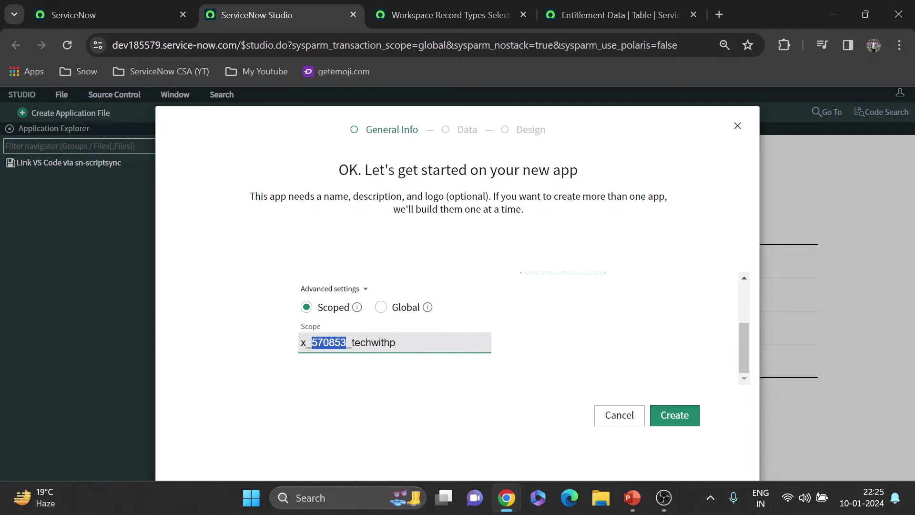
pyautogui.click(346, 342)
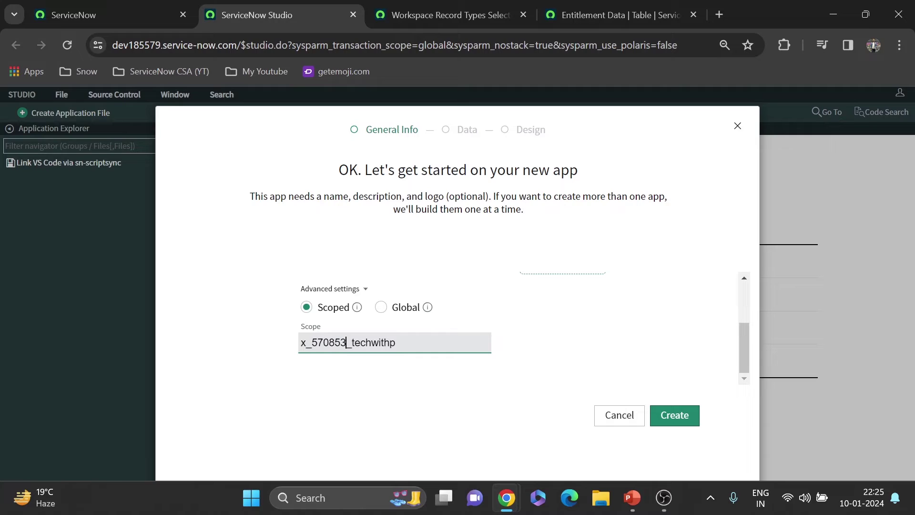
pyautogui.click(396, 343)
pyautogui.write('ri')
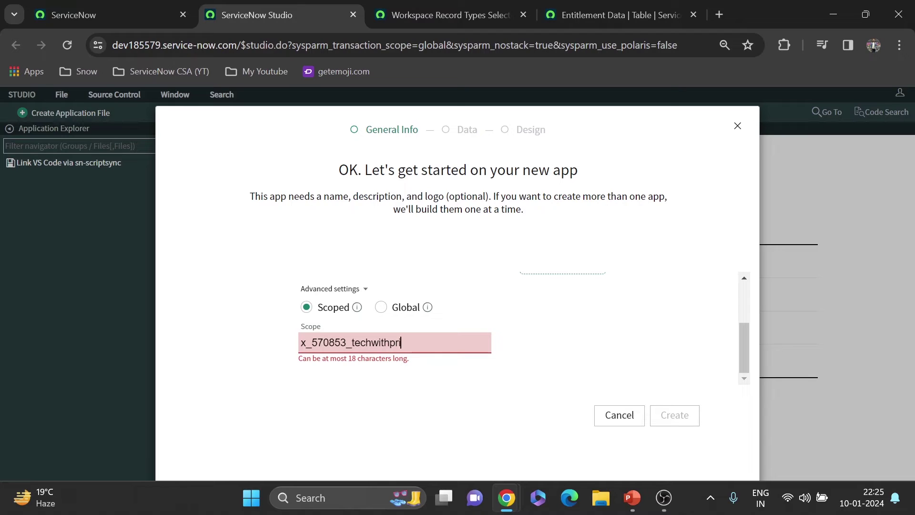
pyautogui.press('BackSpace')
pyautogui.press('BackSpace')
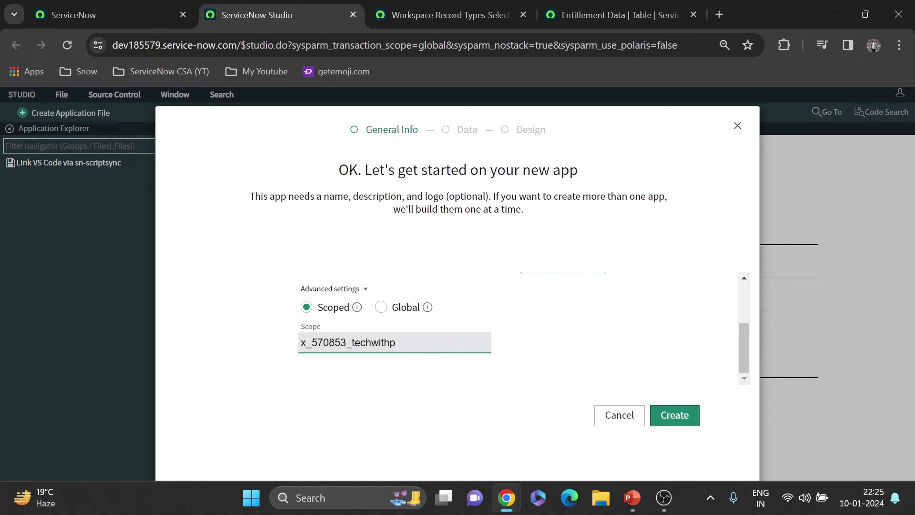
pyautogui.hotkey('shift', 'Right')
pyautogui.hotkey('shift', 'Right')
pyautogui.hotkey('shift', 'Right')
pyautogui.hotkey('shift', 'Right')
pyautogui.hotkey('shift', 'Right')
pyautogui.hotkey('shift', 'Right')
pyautogui.hotkey('shift', 'Right')
pyautogui.hotkey('shift', 'Right')
pyautogui.hotkey('shift', 'Right')
pyautogui.hotkey('shift', 'Right')
pyautogui.hotkey('shift', 'Right')
pyautogui.hotkey('shift', 'Right')
pyautogui.hotkey('shift', 'Right')
pyautogui.hotkey('shift', 'Right')
pyautogui.hotkey('shift', 'Right')
pyautogui.hotkey('shift', 'Right')
pyautogui.hotkey('shift', 'Right')
pyautogui.hotkey('shift', 'Right')
pyautogui.press('Right')
pyautogui.scroll(2, 305, 380)
pyautogui.scroll(-2, 343, 362)
pyautogui.scroll(2, 382, 381)
pyautogui.scroll(-2, 384, 381)
pyautogui.click(632, 498)
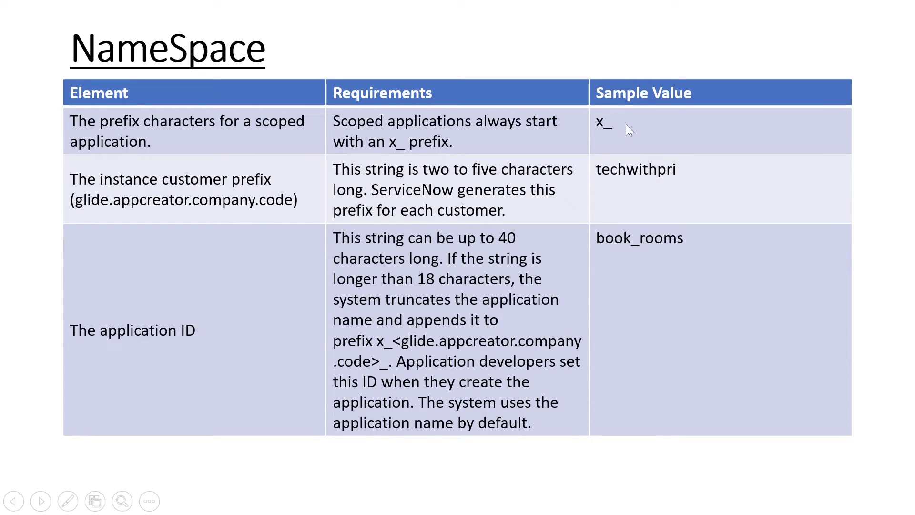
# Step: Compare the scope's x_ prefix with the slide, then reveal the x_techwithpri_book_rooms example line
pyautogui.hotkey('alt', 'Tab')
pyautogui.moveTo(301, 359); pyautogui.dragTo(312, 358)
pyautogui.hotkey('alt', 'Tab')
pyautogui.click(105, 205)
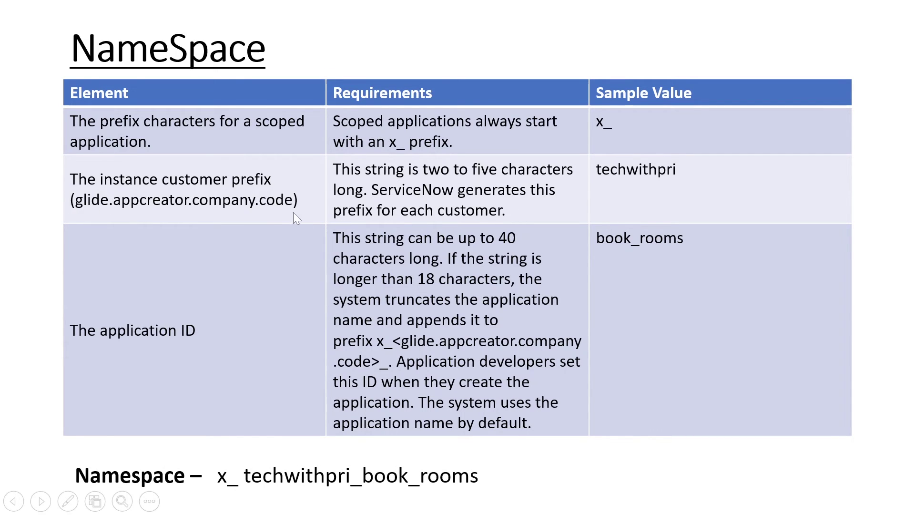
# Step: In the main ServiceNow tab, open the system properties list via sys_properties.list
pyautogui.hotkey('alt', 'Tab')
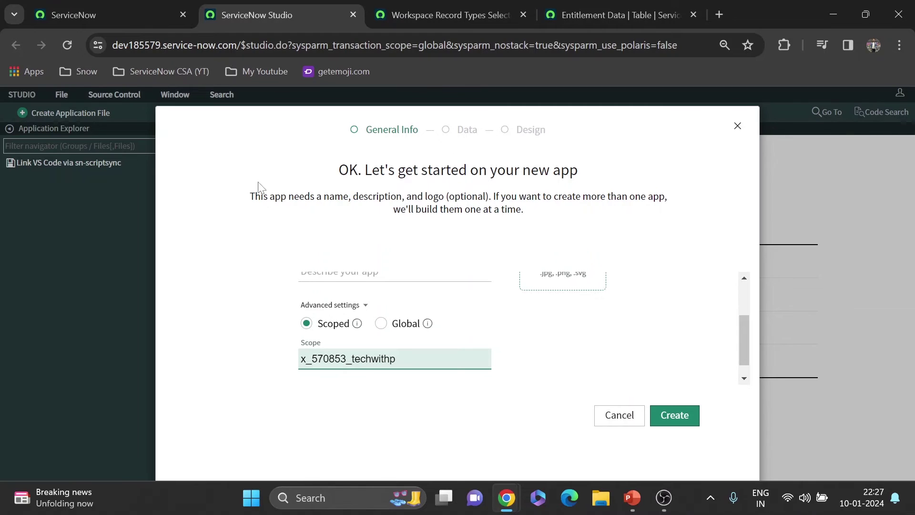
pyautogui.click(102, 10)
pyautogui.click(136, 105)
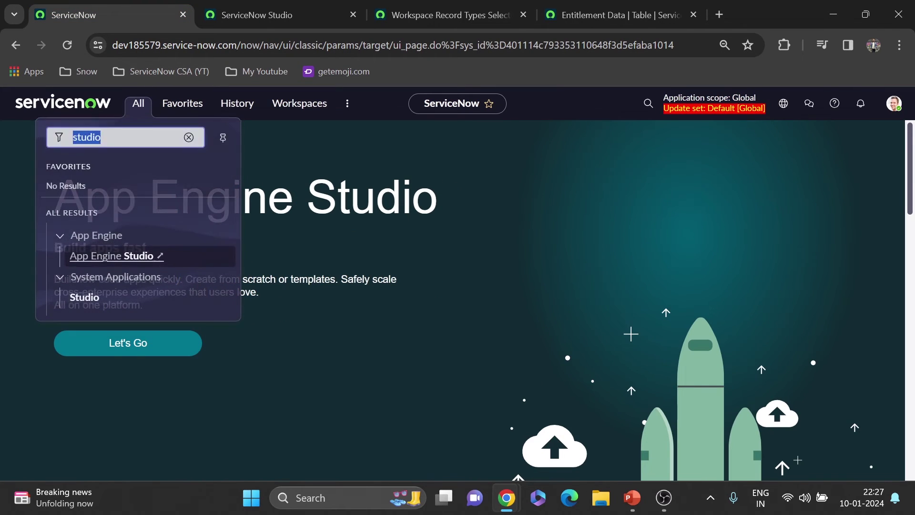
pyautogui.write('sys_properties')
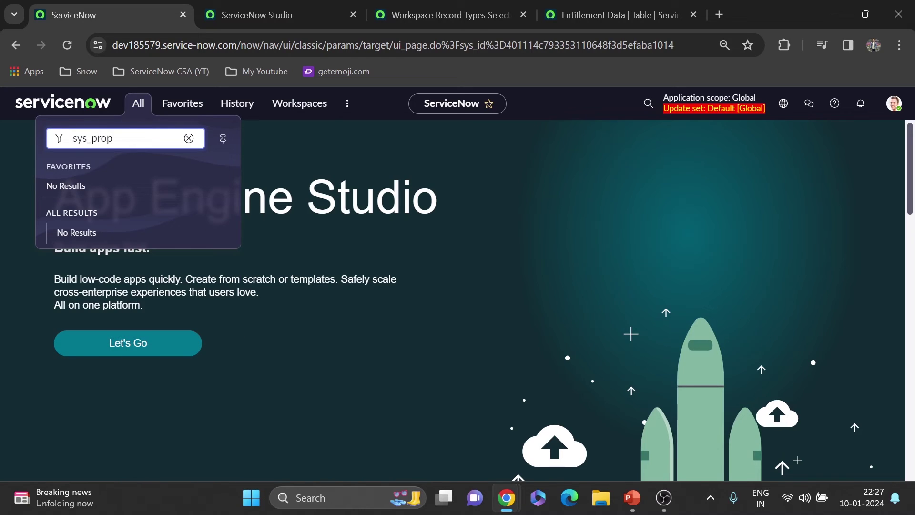
pyautogui.write('.list')
pyautogui.press('Return')
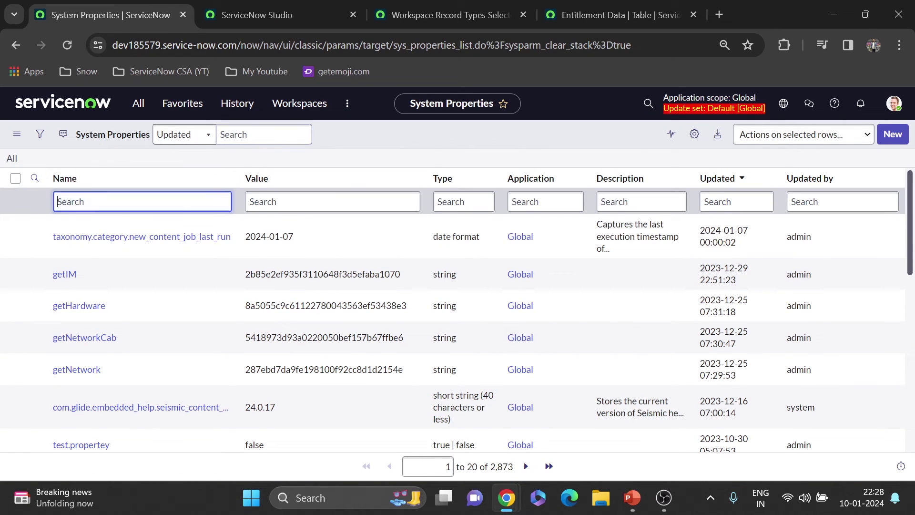
# Step: Open the glide.appcreator.company.code property and highlight its value 570853
pyautogui.write('glide.appcreator.company.code')
pyautogui.press('Return')
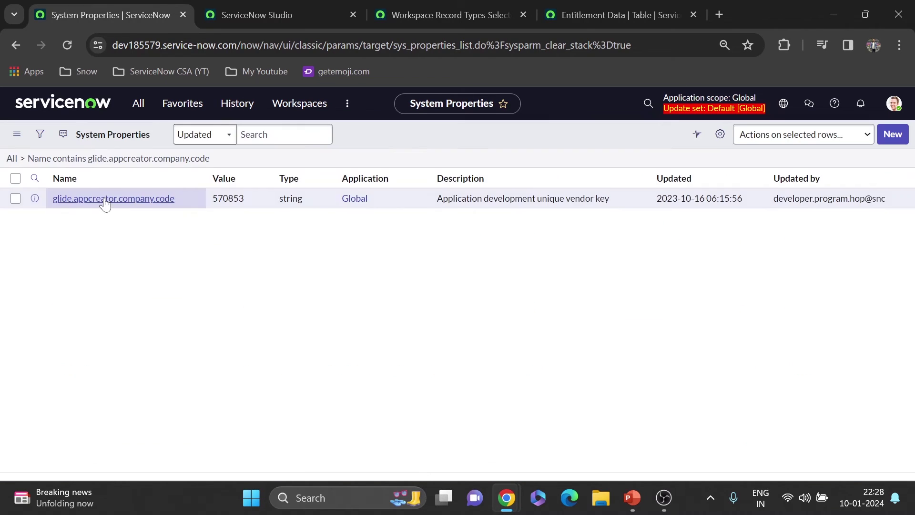
pyautogui.click(123, 233)
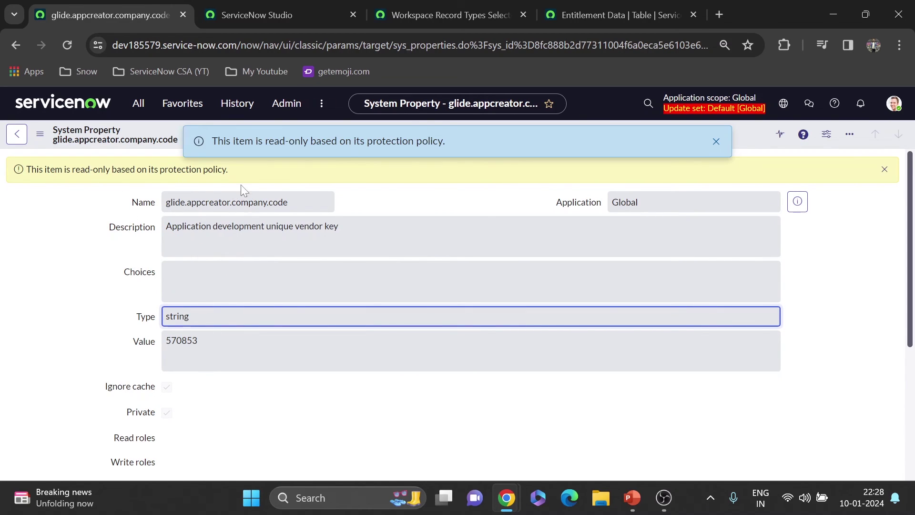
pyautogui.scroll(-5, 394, 225)
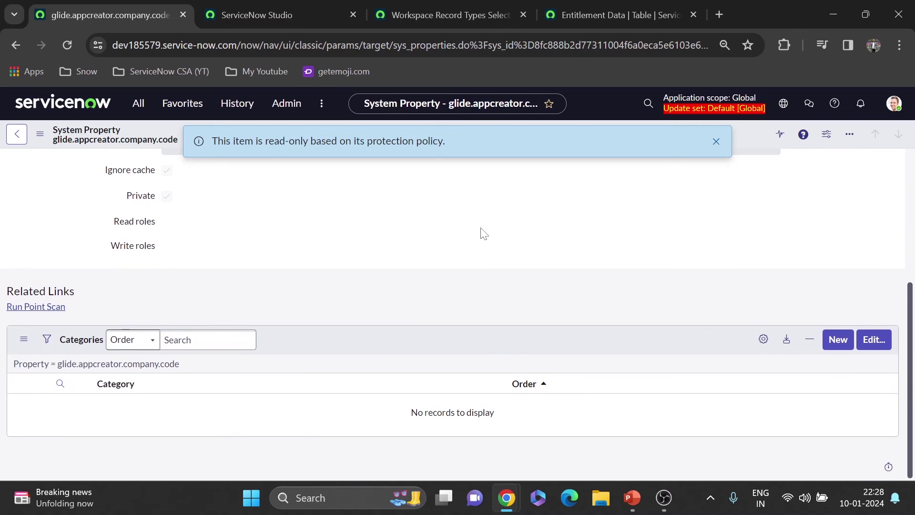
pyautogui.scroll(5, 484, 234)
pyautogui.press('Tab')
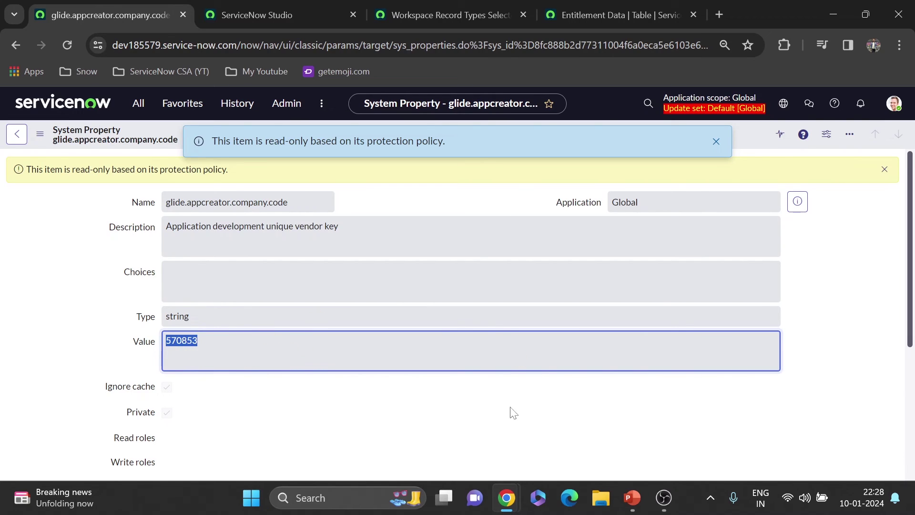
pyautogui.click(207, 348)
pyautogui.doubleClick(206, 348)
pyautogui.click(273, 6)
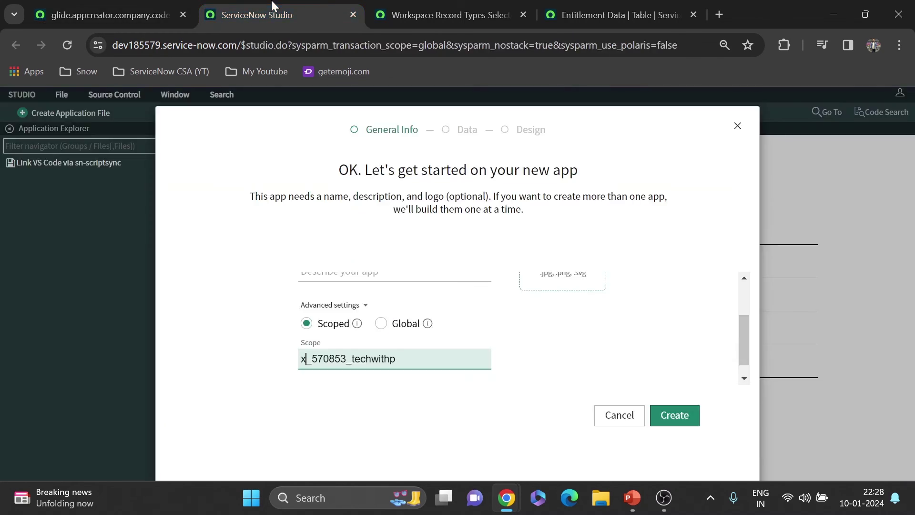
pyautogui.hotkey('shift', 'Right')
pyautogui.hotkey('shift', 'Right')
pyautogui.hotkey('shift', 'Right')
pyautogui.hotkey('shift', 'Right')
pyautogui.hotkey('shift', 'Right')
pyautogui.hotkey('shift', 'Right')
pyautogui.hotkey('shift', 'Right')
pyautogui.hotkey('shift', 'Left')
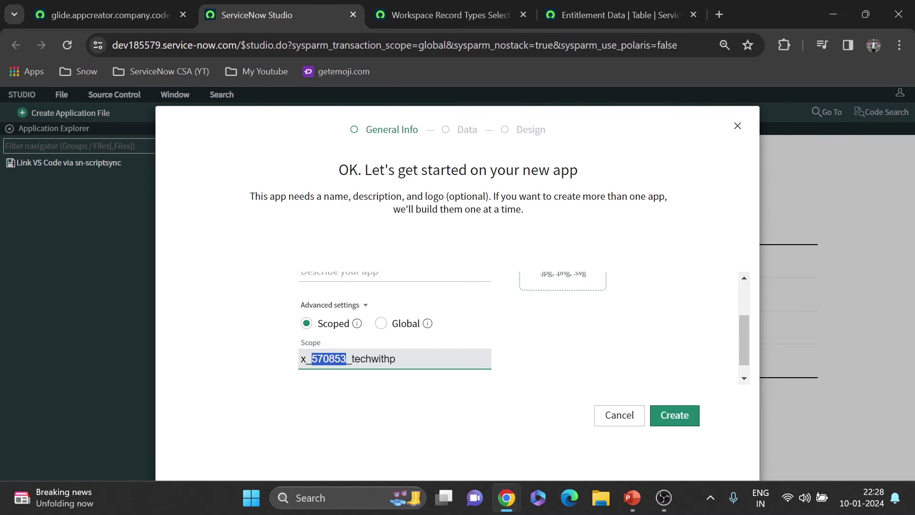
pyautogui.press('Right')
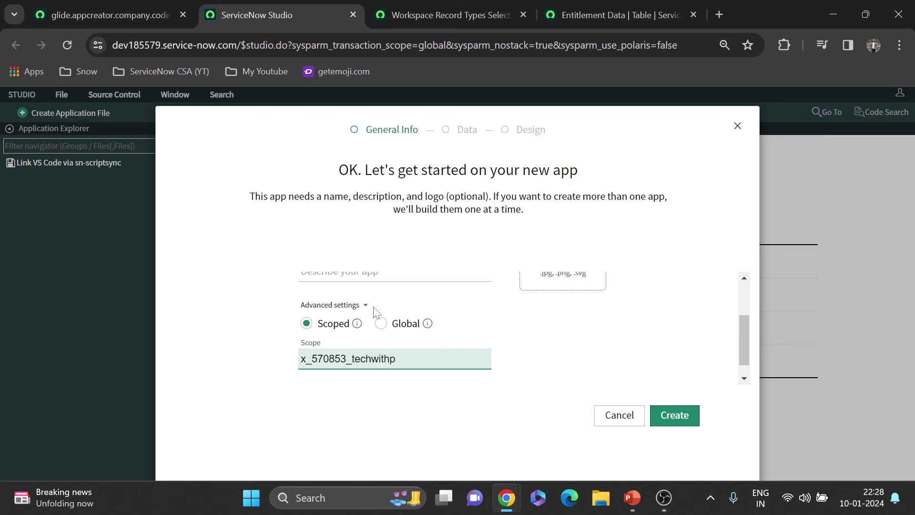
pyautogui.scroll(2, 360, 272)
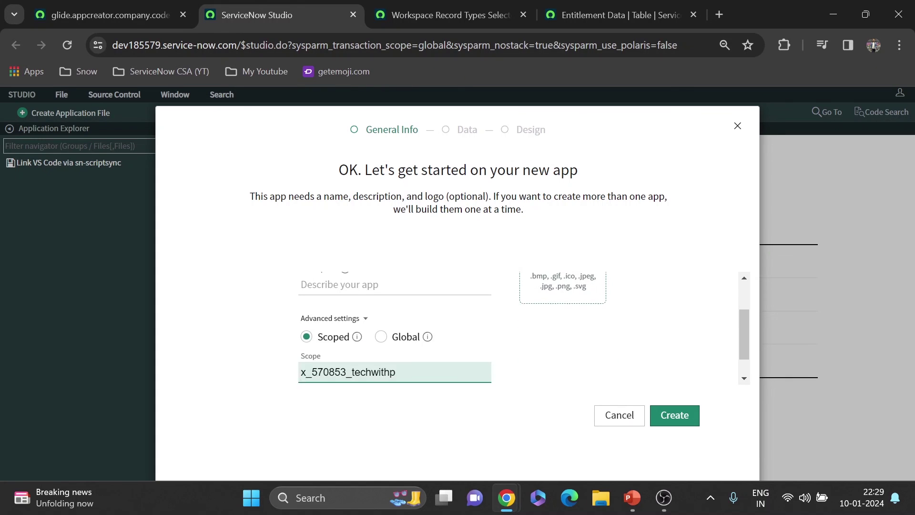
pyautogui.scroll(-1, 437, 296)
pyautogui.hotkey('ctrl', 'a')
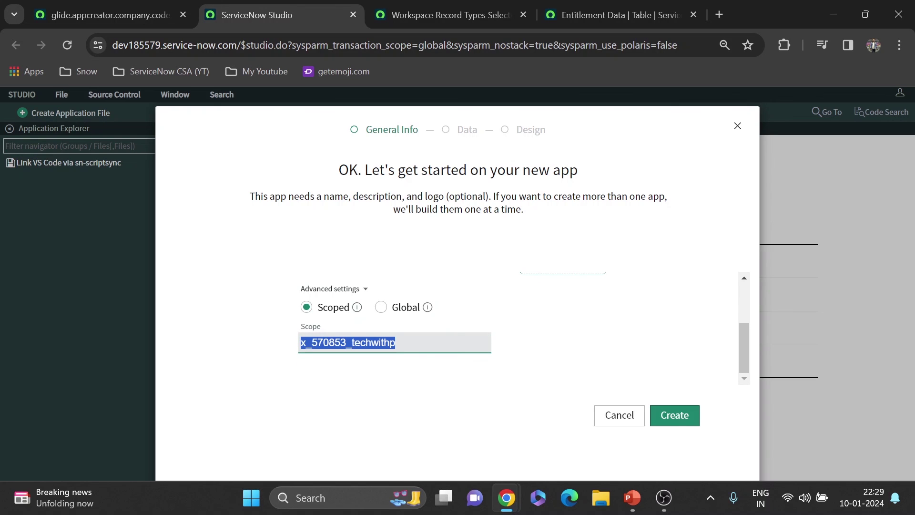
pyautogui.scroll(2, 427, 337)
pyautogui.scroll(-2, 427, 337)
pyautogui.click(427, 336)
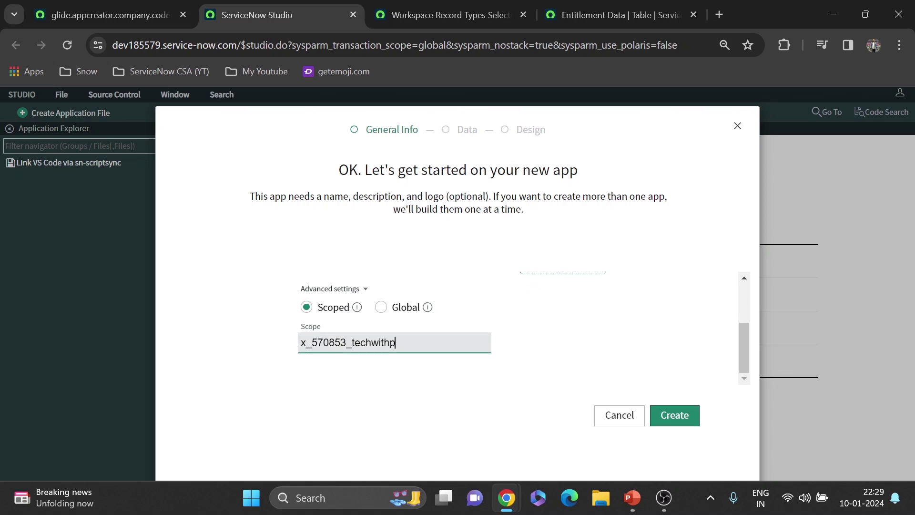
pyautogui.scroll(2, 396, 282)
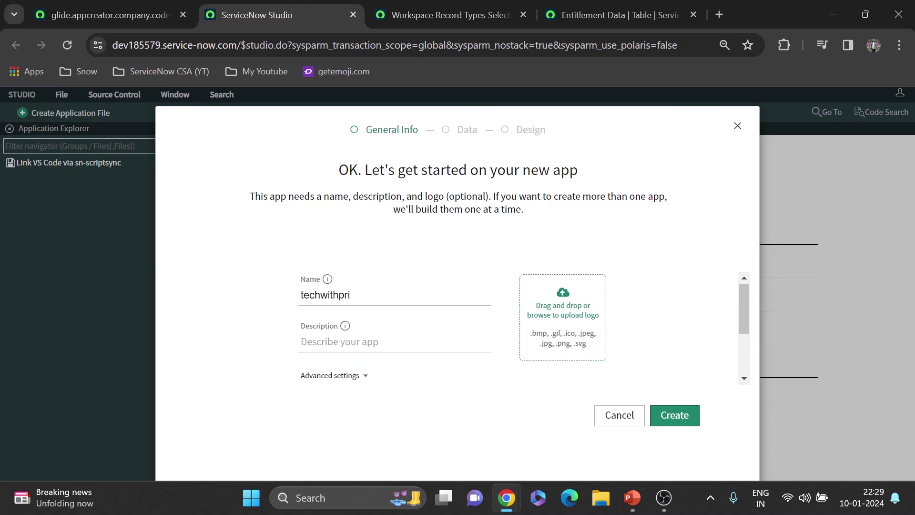